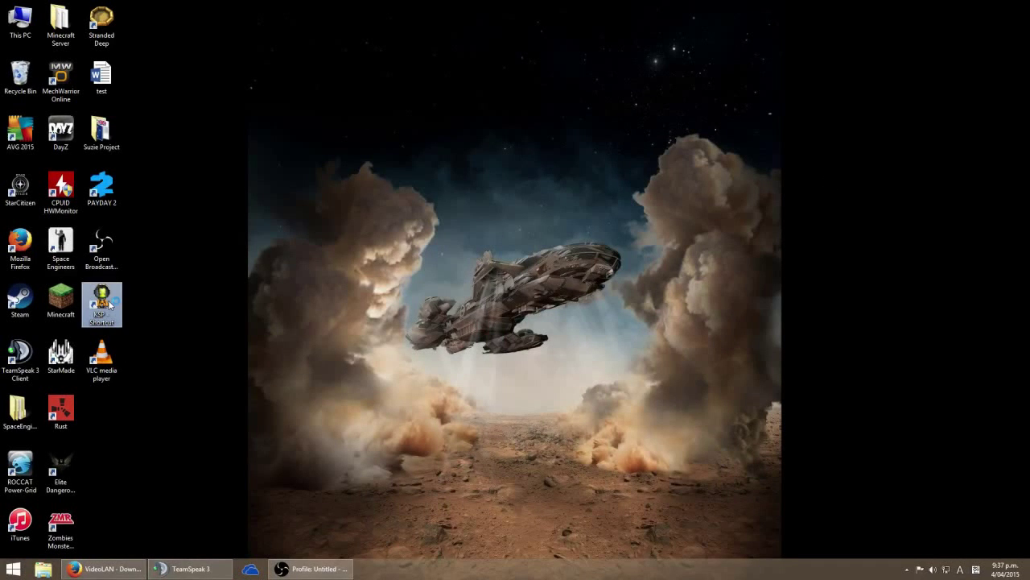
Launch Kerbal Space Program and dismiss the Stats Tracking notice to reach the main menu.
double_click(109, 303)
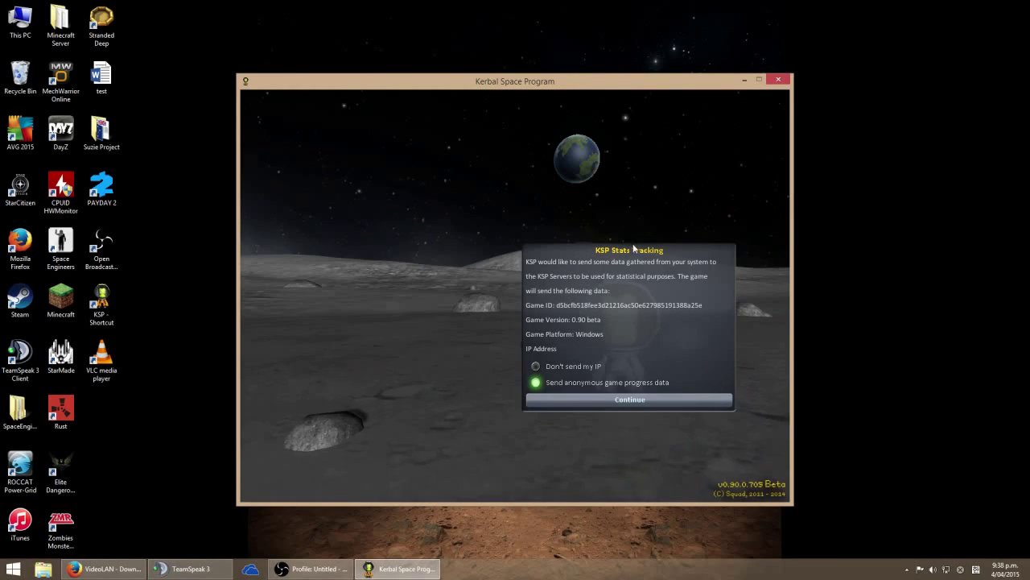
left_click(588, 399)
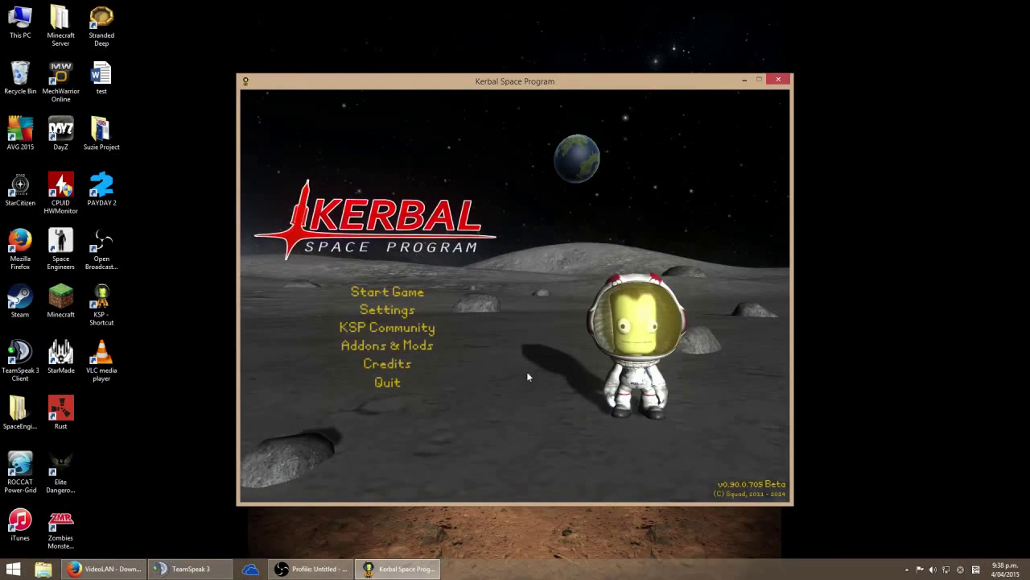
Set the screen resolution to 1920x1080 in the Graphics settings and apply it.
left_click(390, 310)
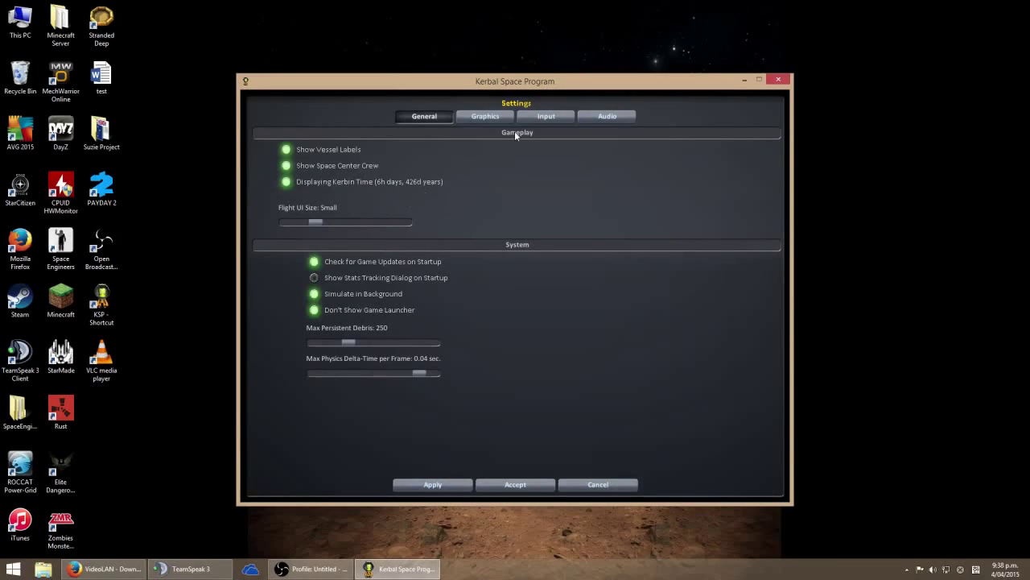
left_click(485, 116)
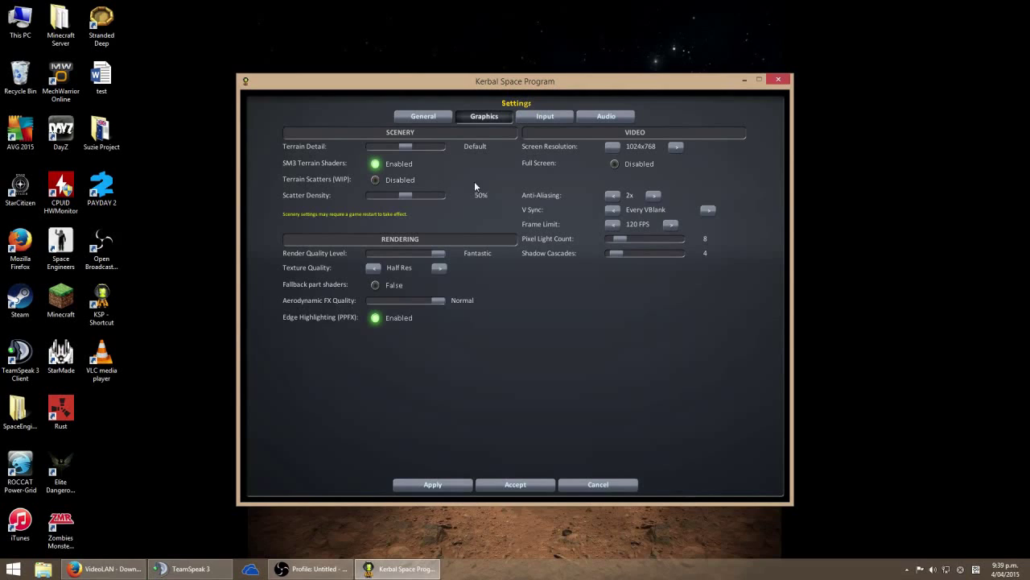
left_click(677, 148)
left_click(679, 150)
left_click(679, 149)
left_click(433, 484)
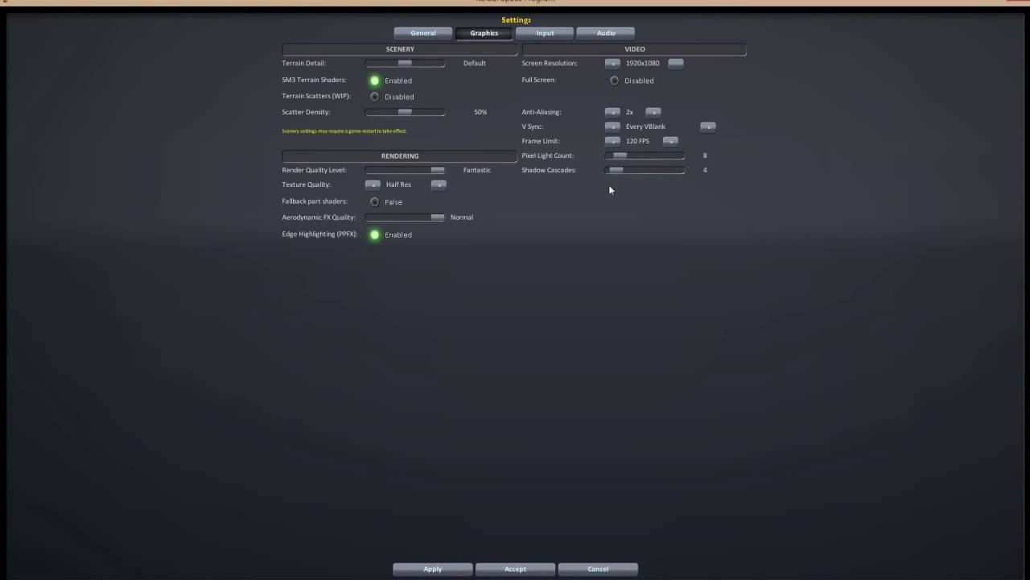
Turn on full screen, raise terrain detail to High and enable terrain scatters.
left_click(614, 81)
left_click_drag(405, 67, 492, 68)
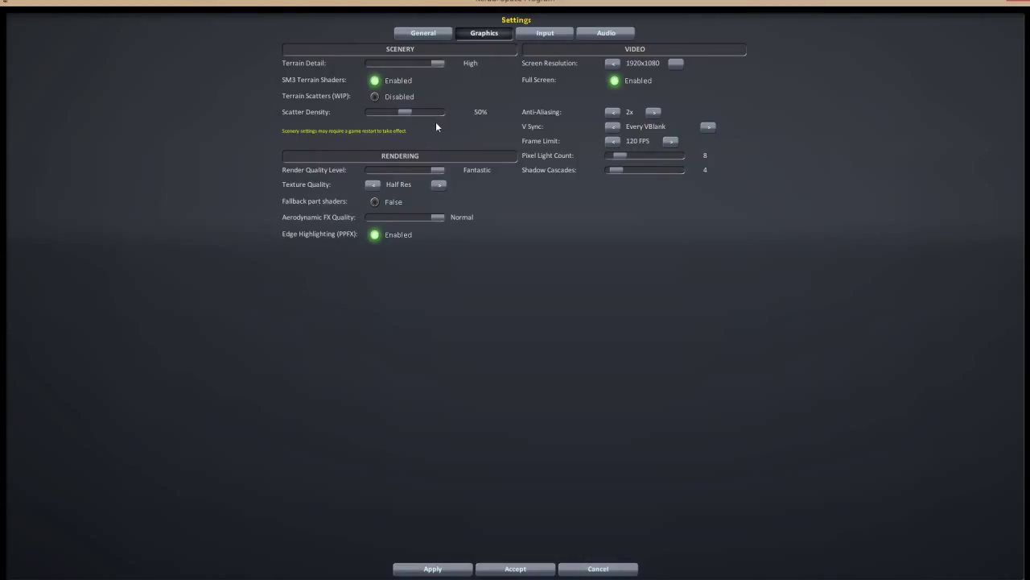
left_click(374, 97)
Set pixel lights to 64, full-res textures, 8x anti-aliasing and 100% scatter density, then apply.
left_click(438, 572)
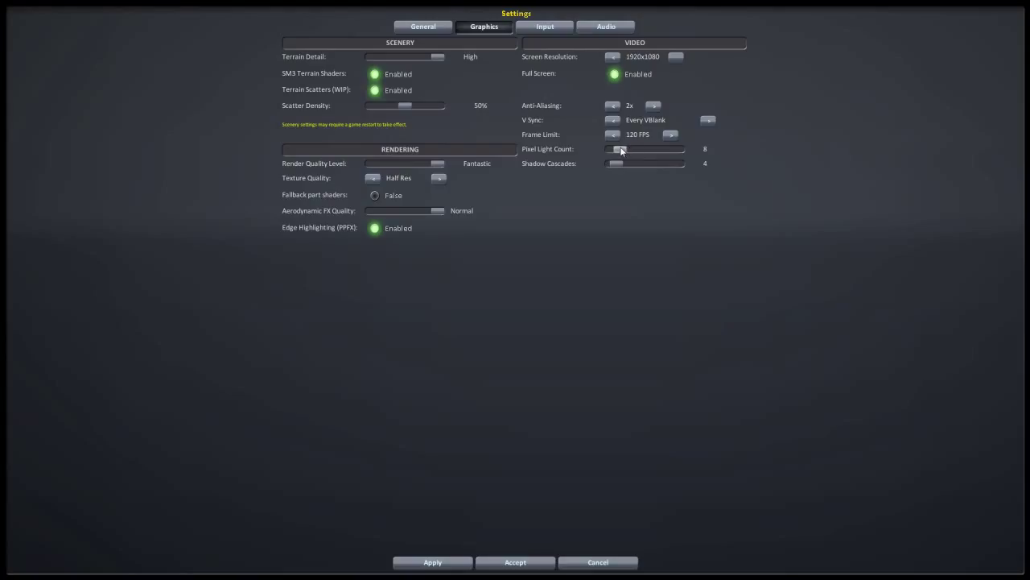
left_click_drag(620, 149, 626, 153)
left_click(445, 182)
left_click(653, 107)
left_click_drag(407, 107, 448, 109)
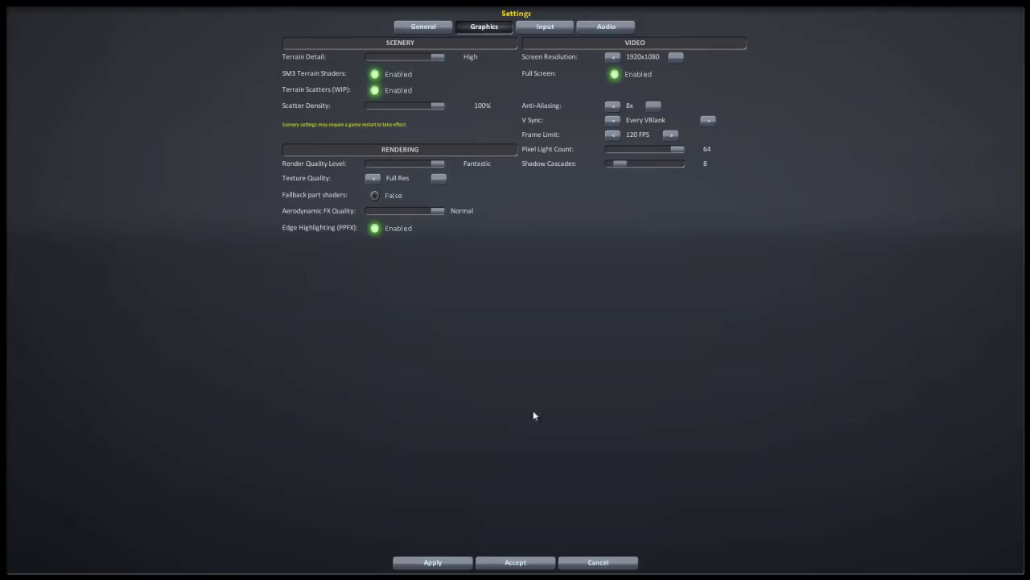
left_click(434, 561)
Lower the Music volume in the Audio settings to 10% and apply.
left_click(599, 28)
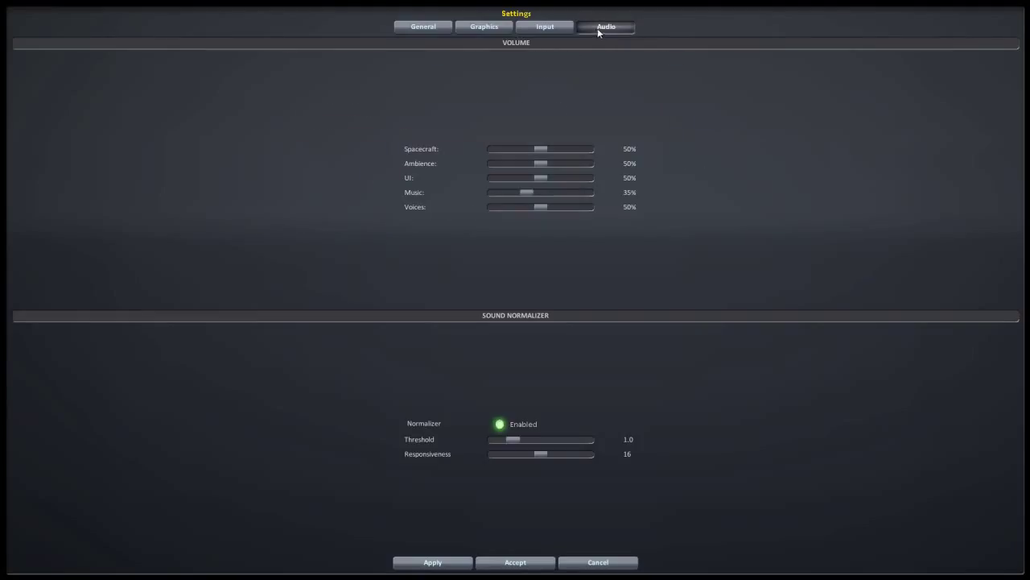
left_click(541, 32)
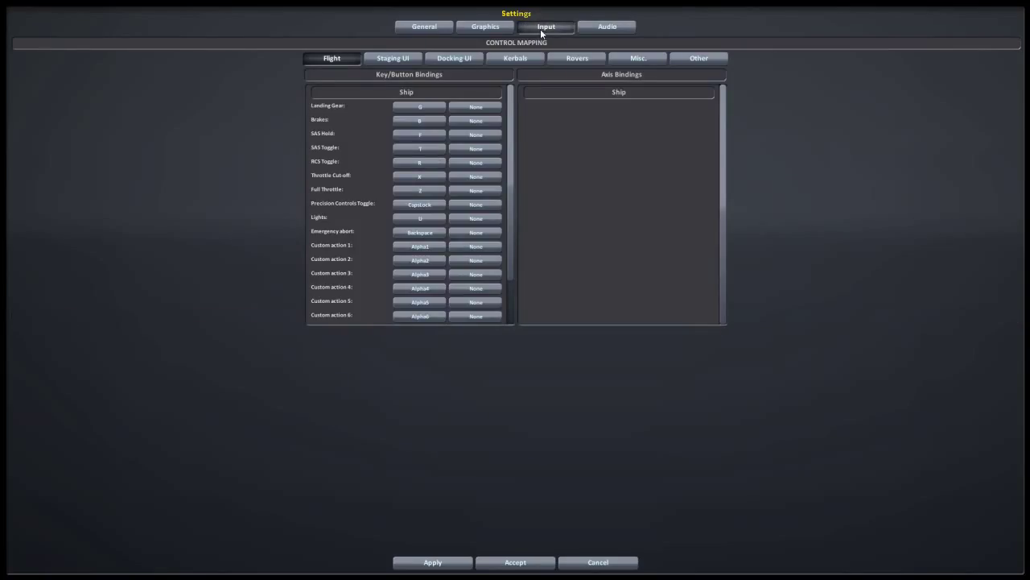
left_click(603, 31)
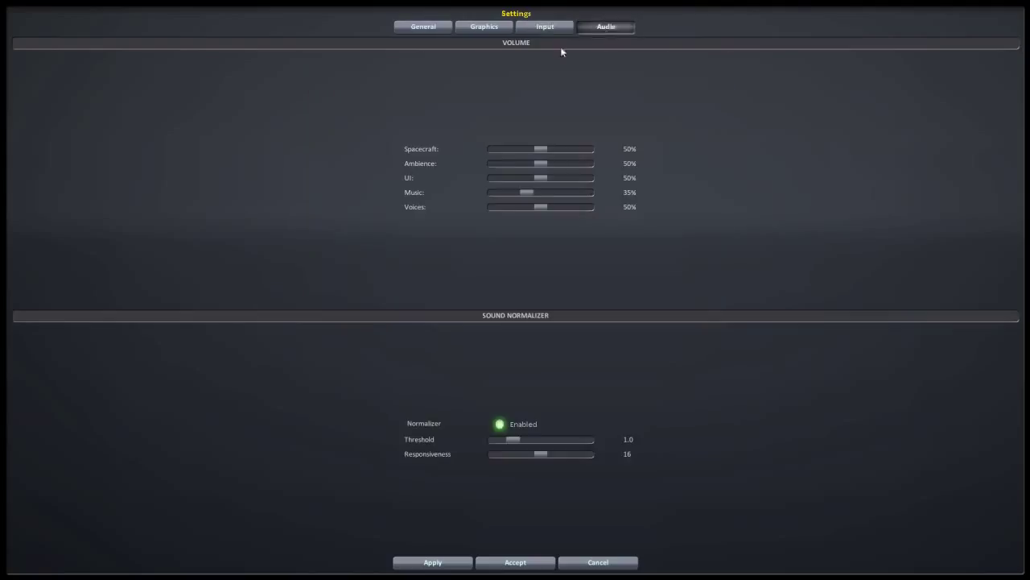
left_click(504, 192)
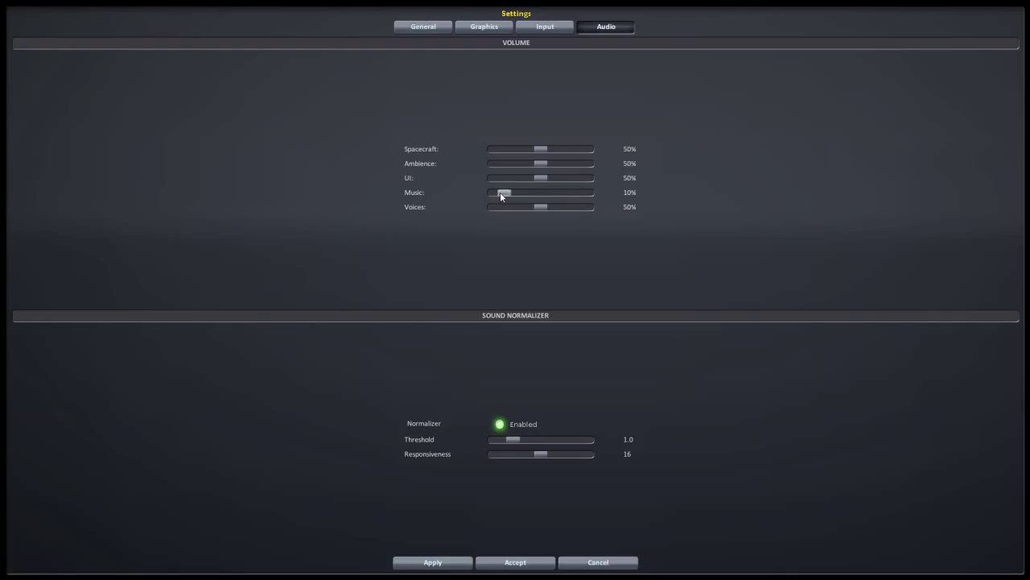
left_click(446, 563)
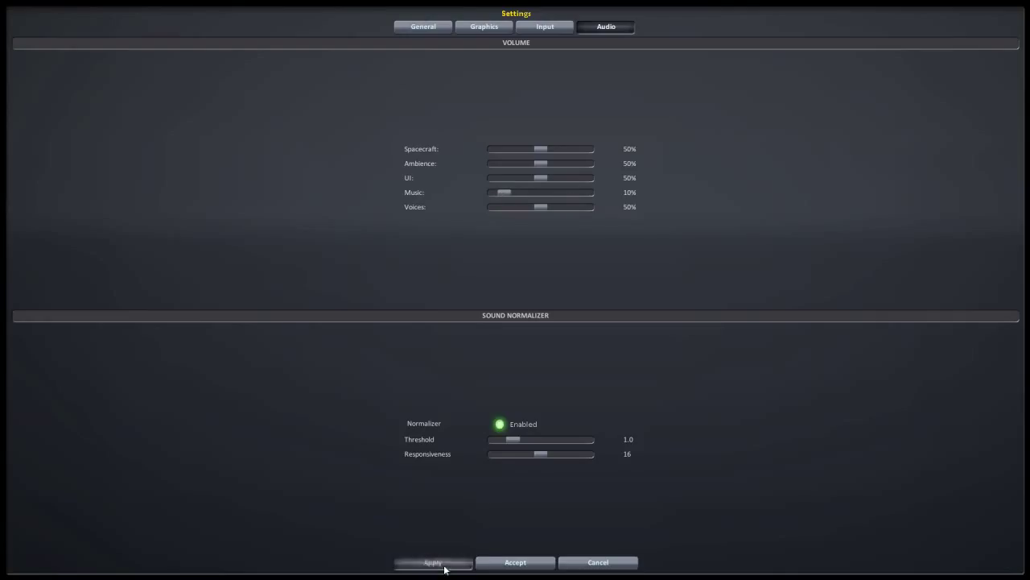
Accept the settings, start a new game and erase the default player name.
left_click(520, 563)
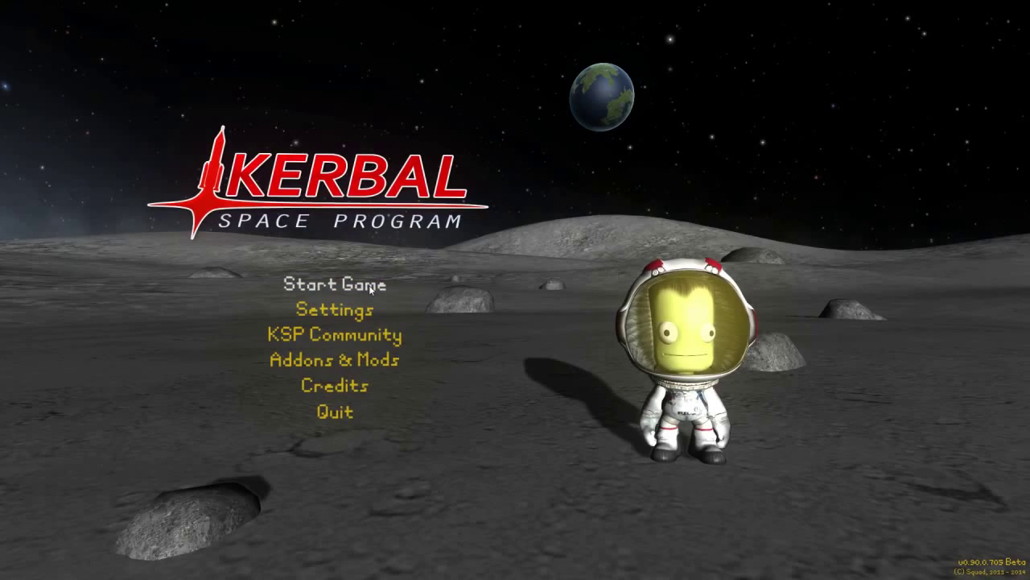
left_click(342, 287)
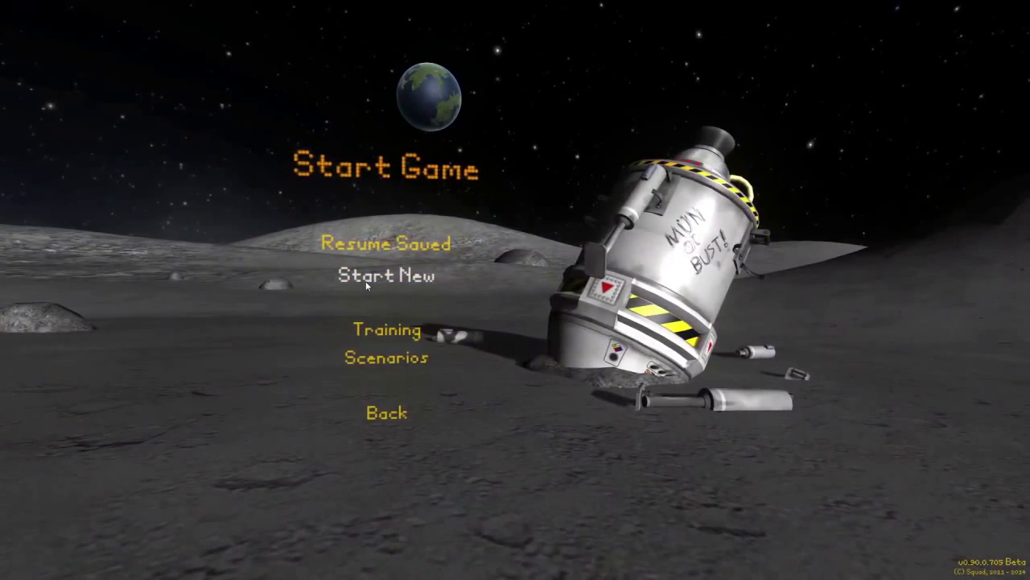
left_click(367, 280)
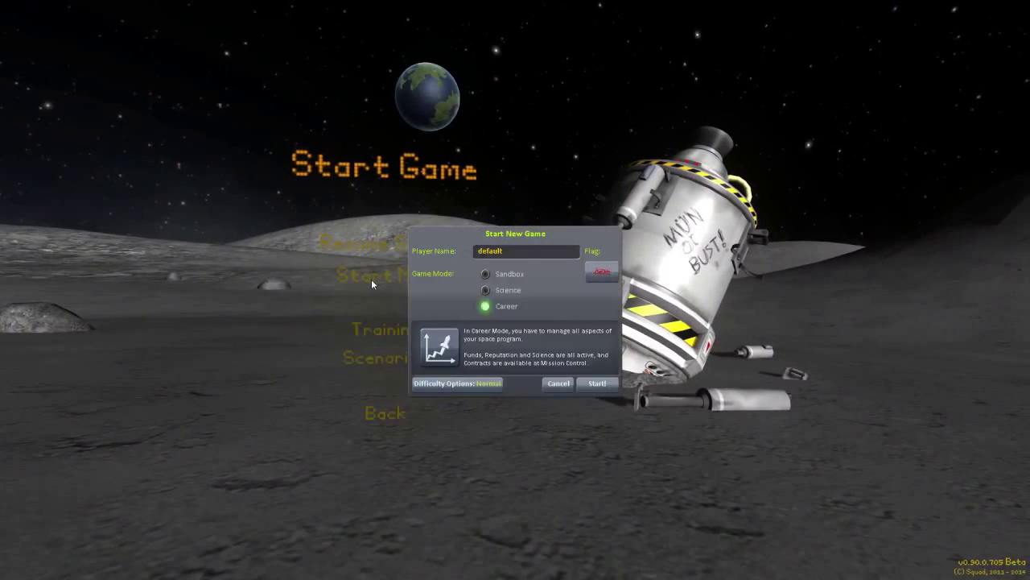
left_click(524, 256)
key("BackSpace")
key("BackSpace")
key("BackSpace")
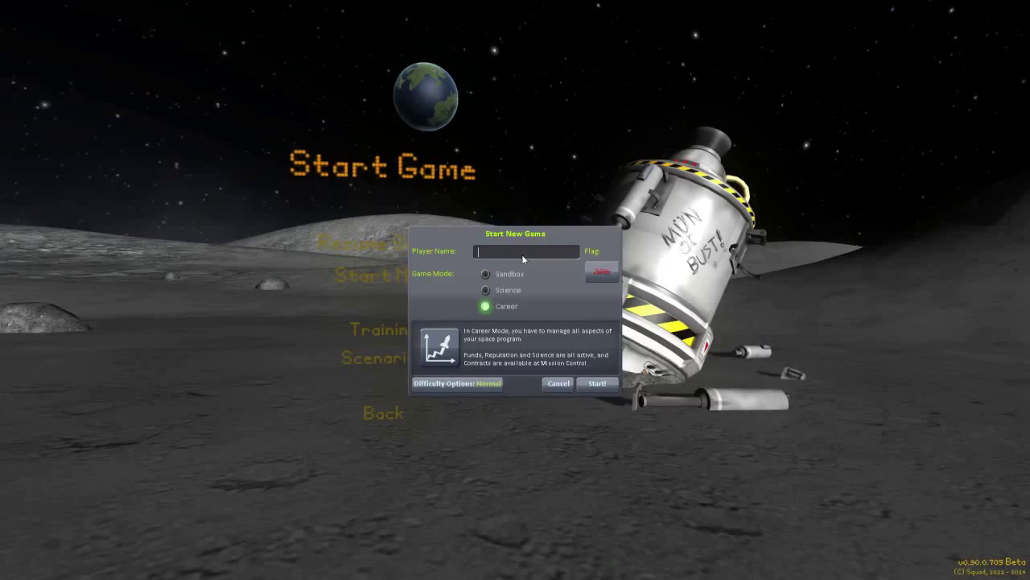
type("Daz")
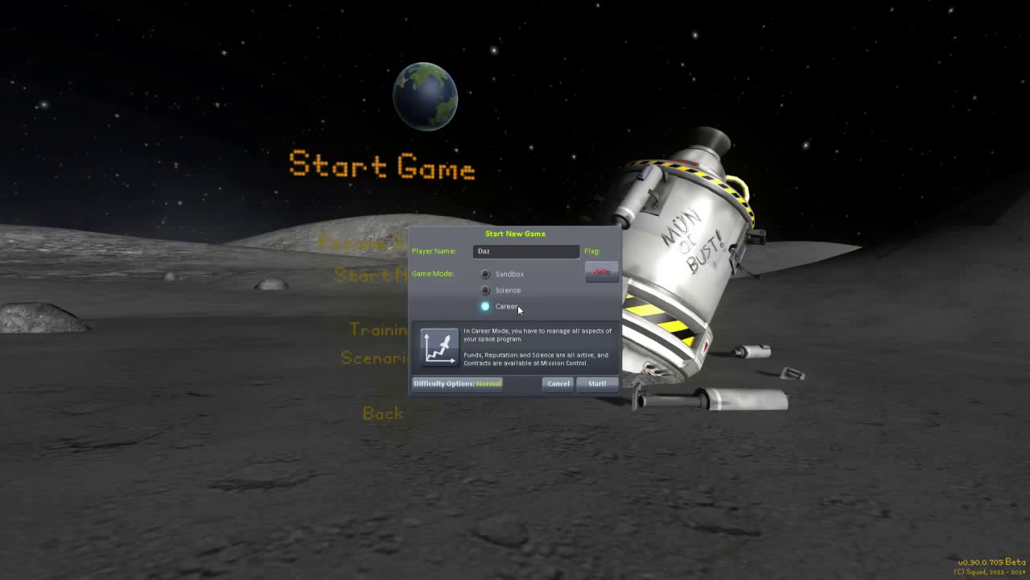
left_click(603, 276)
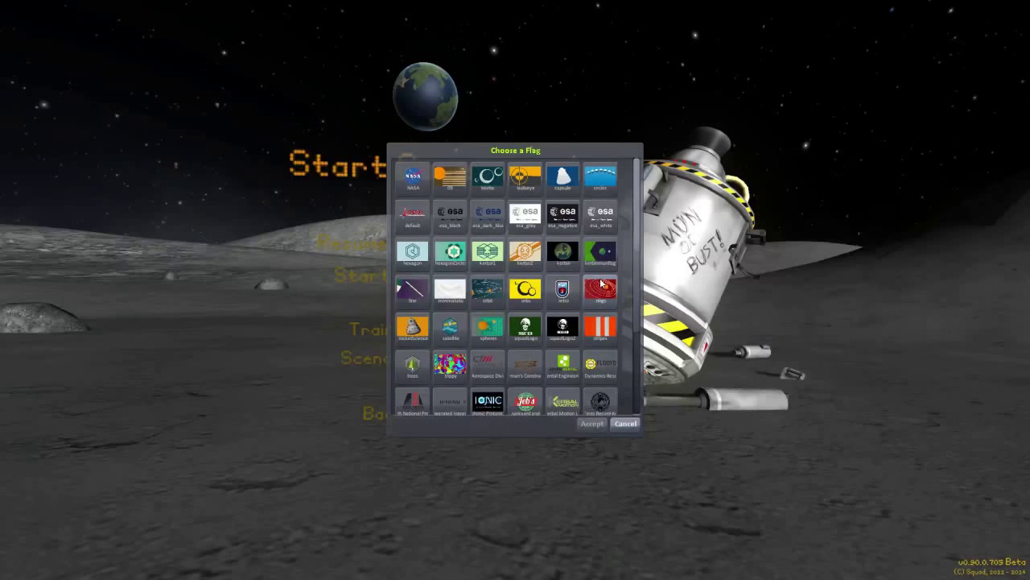
scroll(602, 283, "down", 1)
scroll(602, 284, "down", 1)
scroll(600, 285, "down", 1)
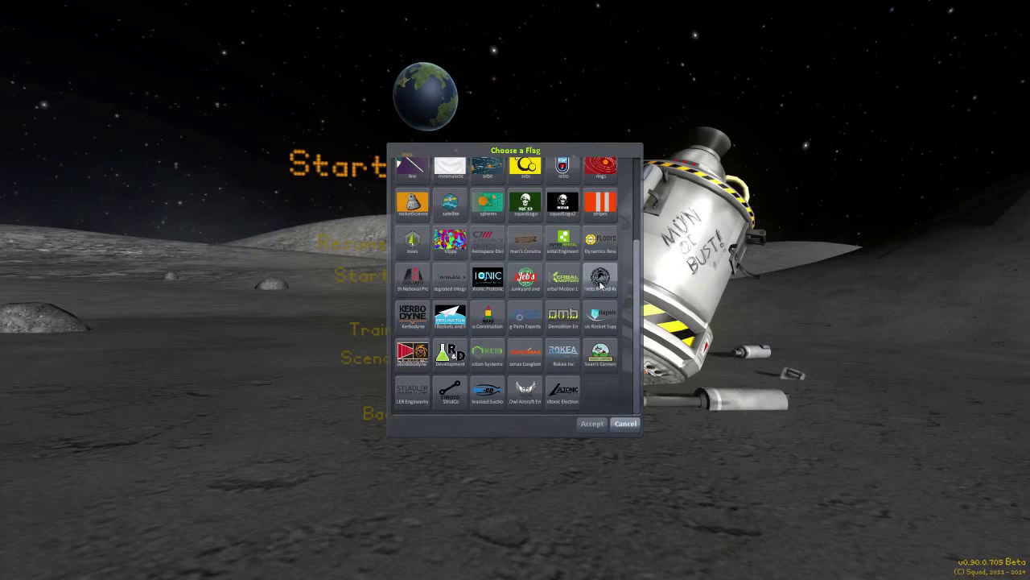
scroll(600, 285, "up", 3)
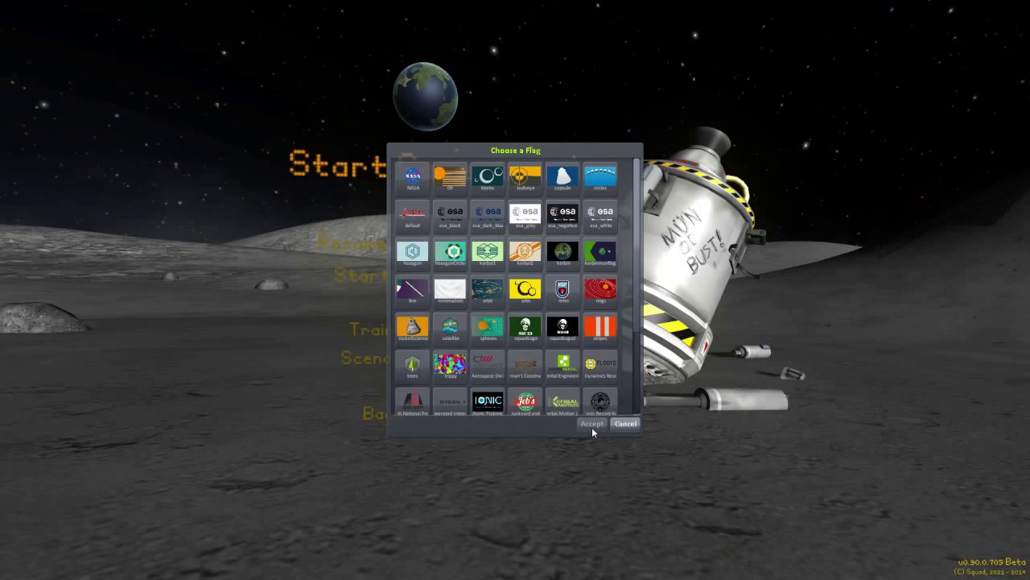
left_click(624, 424)
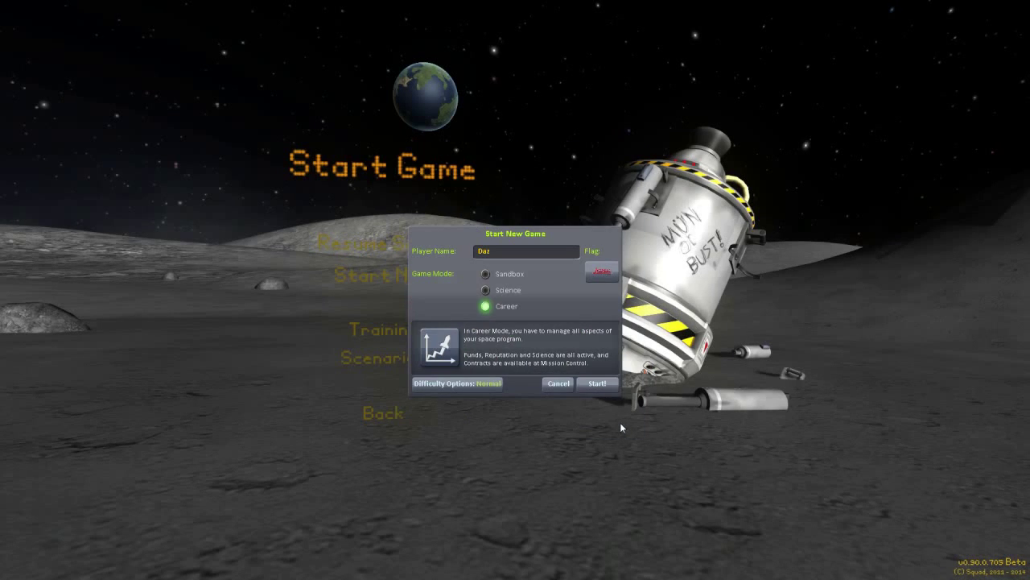